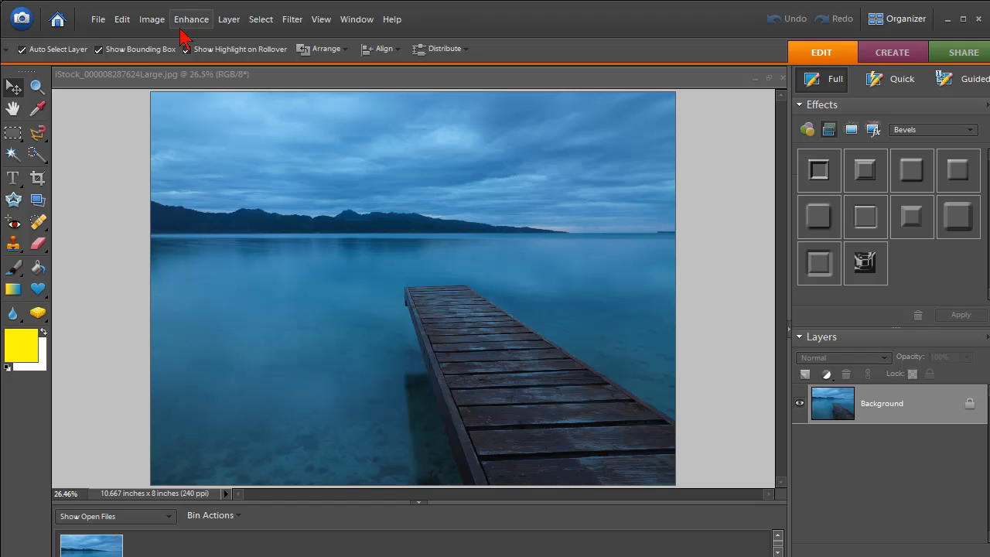
Step: Create a blank white document named Watermark at 800 × 600 pixels and 300 pixels/inch
left_click(98, 19)
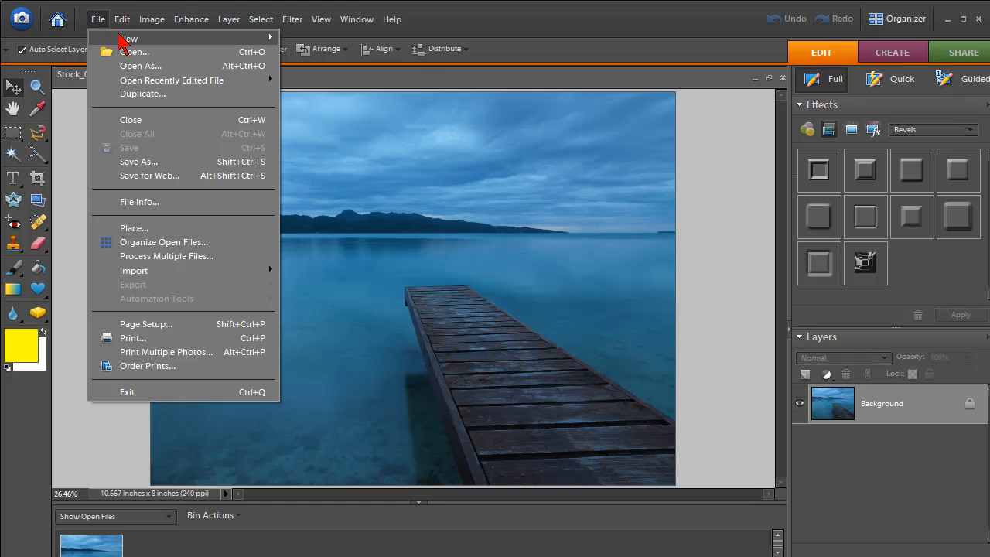
mouse_move(254, 40)
left_click(317, 37)
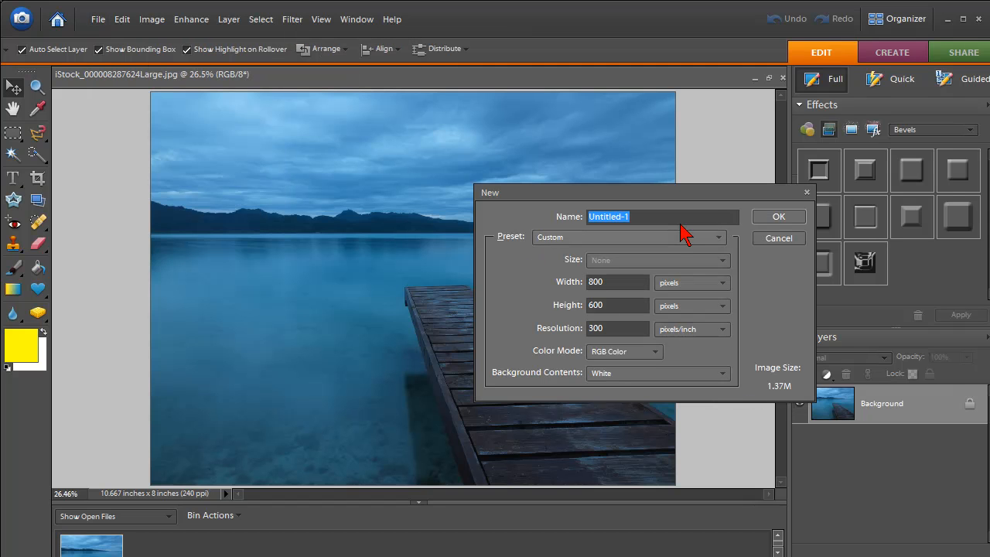
type("Water")
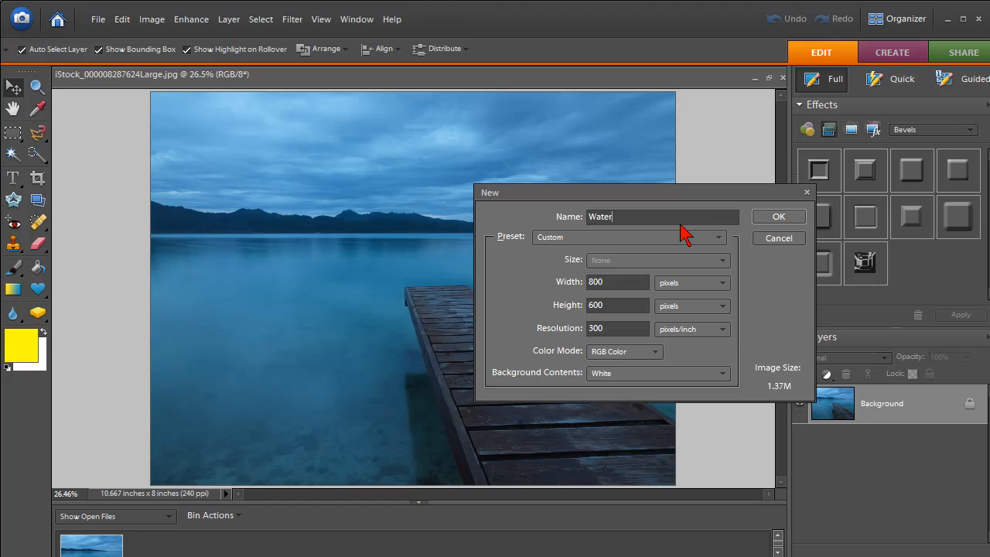
type("mark")
left_click(618, 283)
type("800")
left_click(776, 216)
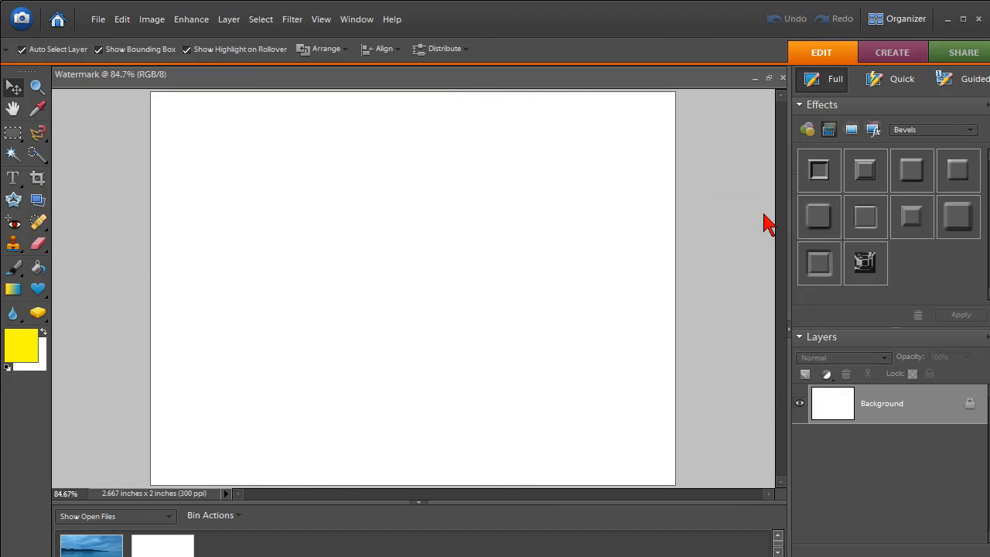
Step: Set the foreground color to dark blue (0b087f) and fill the whole background with it
left_click(34, 346)
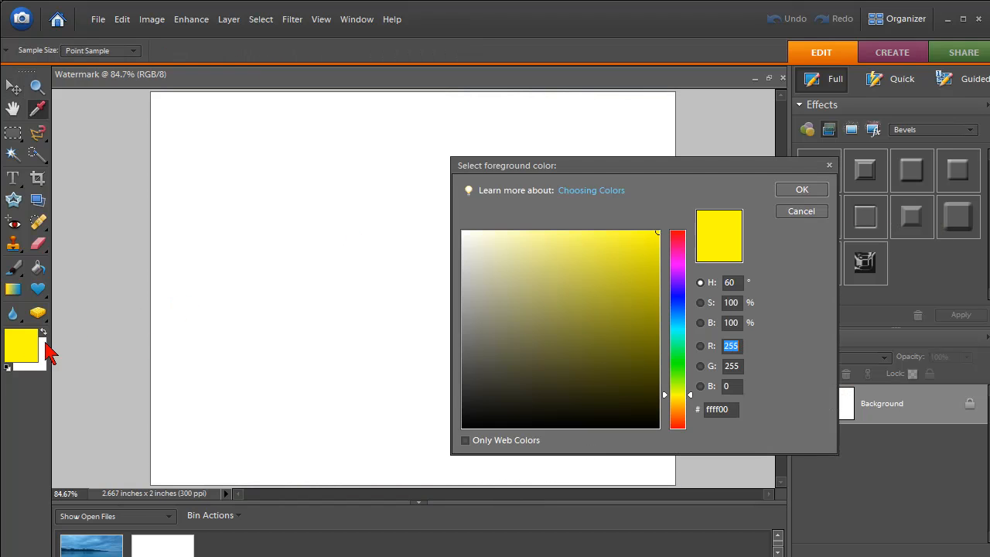
left_click(677, 296)
left_click(647, 331)
left_click(646, 334)
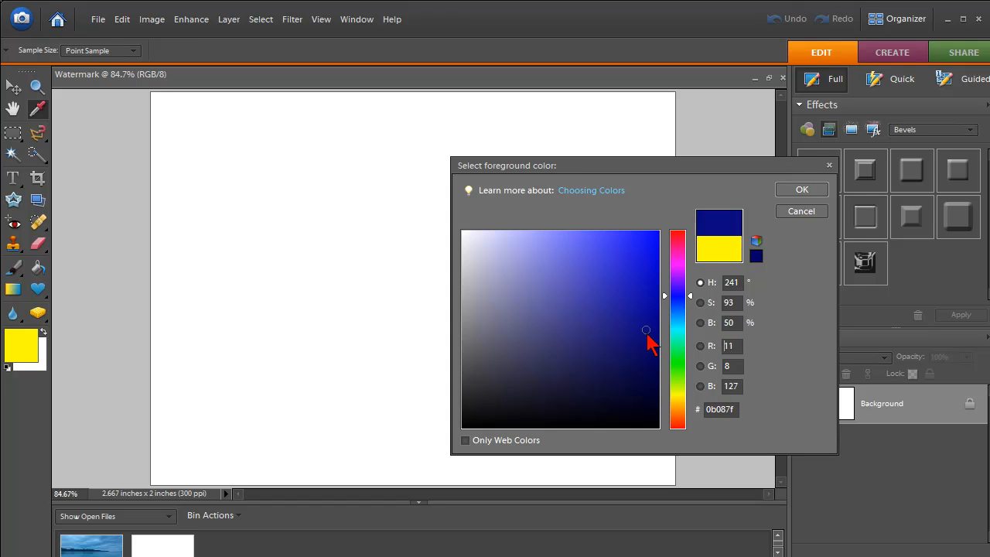
left_click(796, 191)
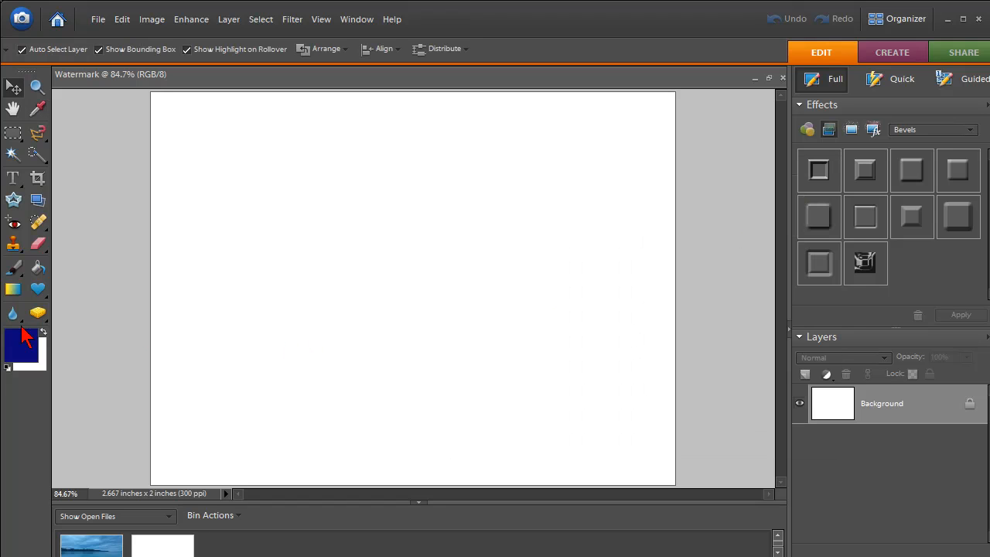
left_click(37, 267)
left_click(207, 269)
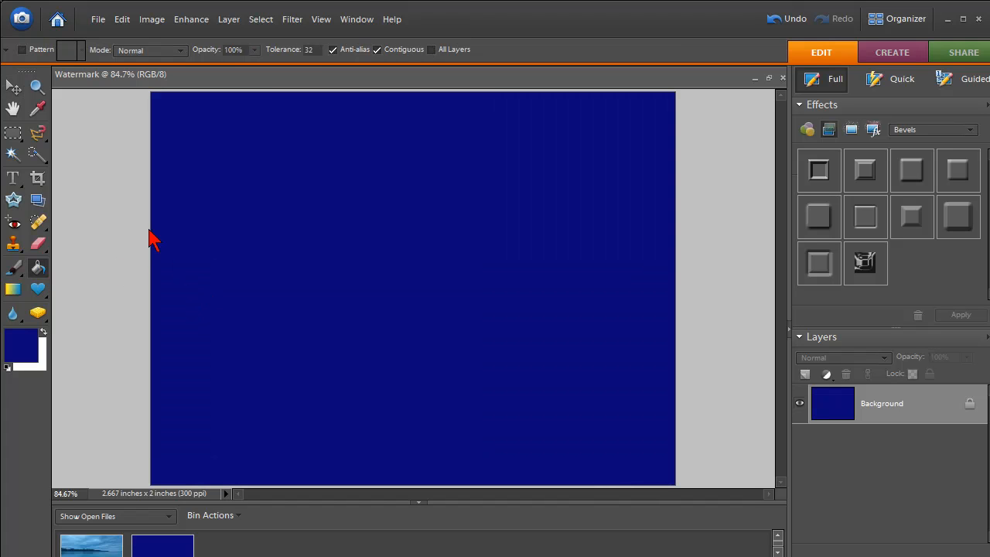
Step: Set up the Type tool with light gray text at 12 pt, keeping the Arial font
left_click(11, 183)
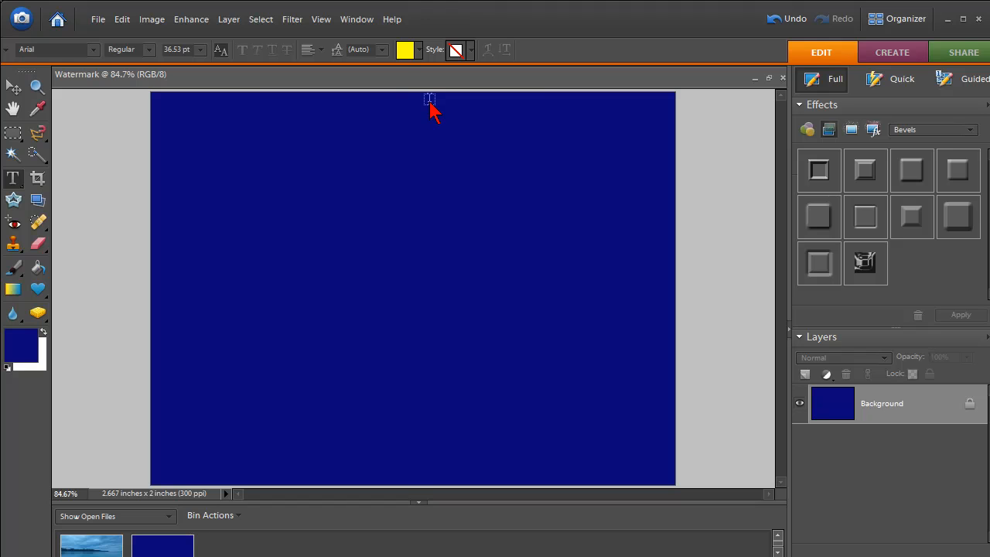
left_click(419, 51)
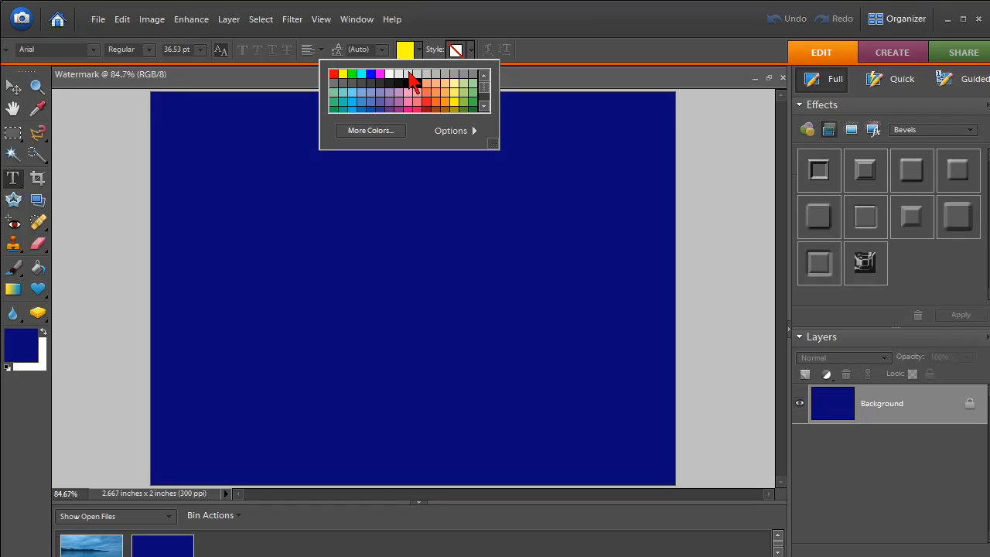
left_click(408, 74)
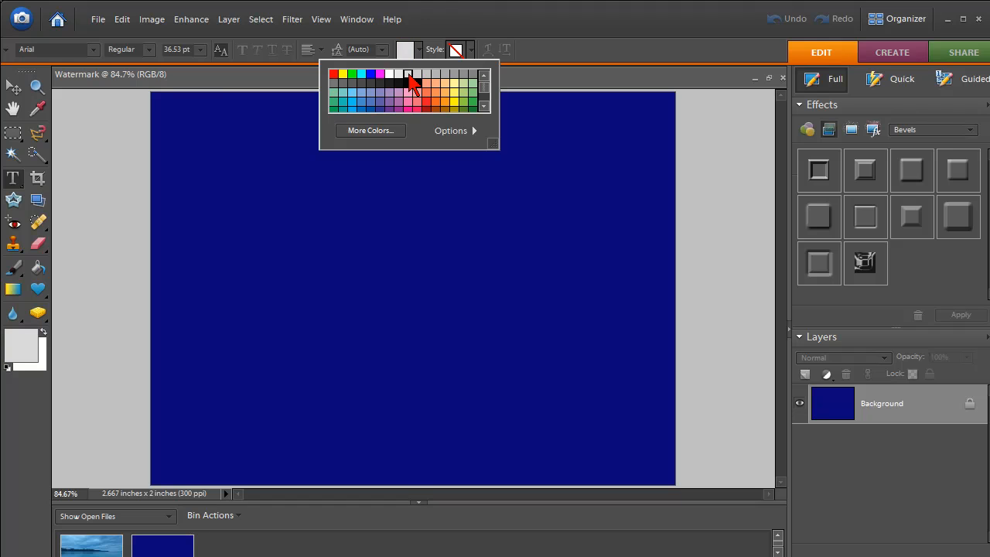
left_click(200, 50)
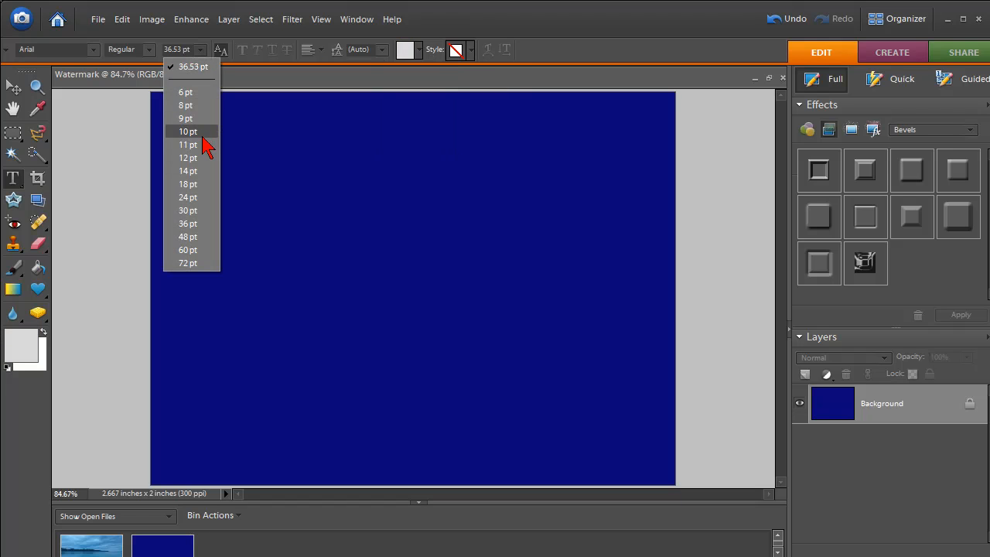
left_click(197, 158)
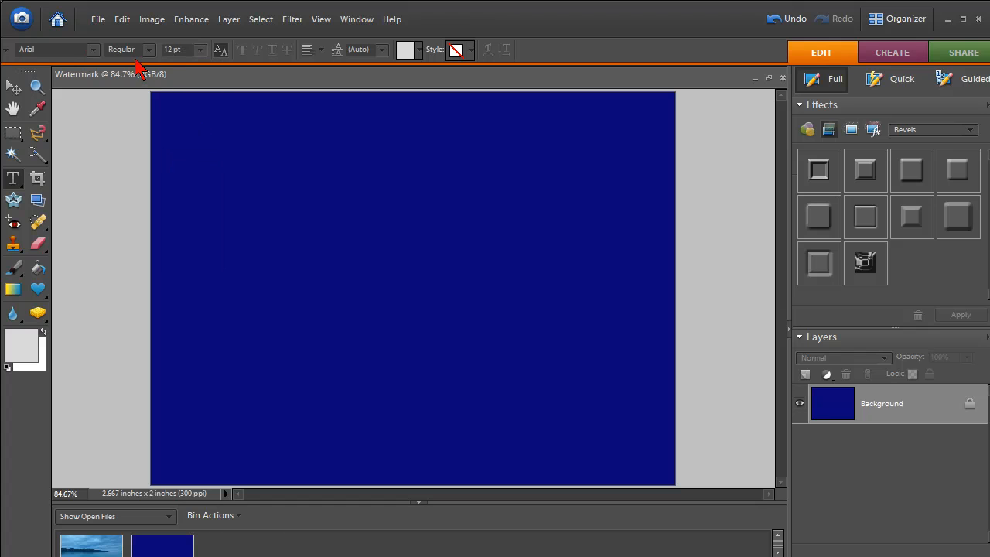
left_click(91, 51)
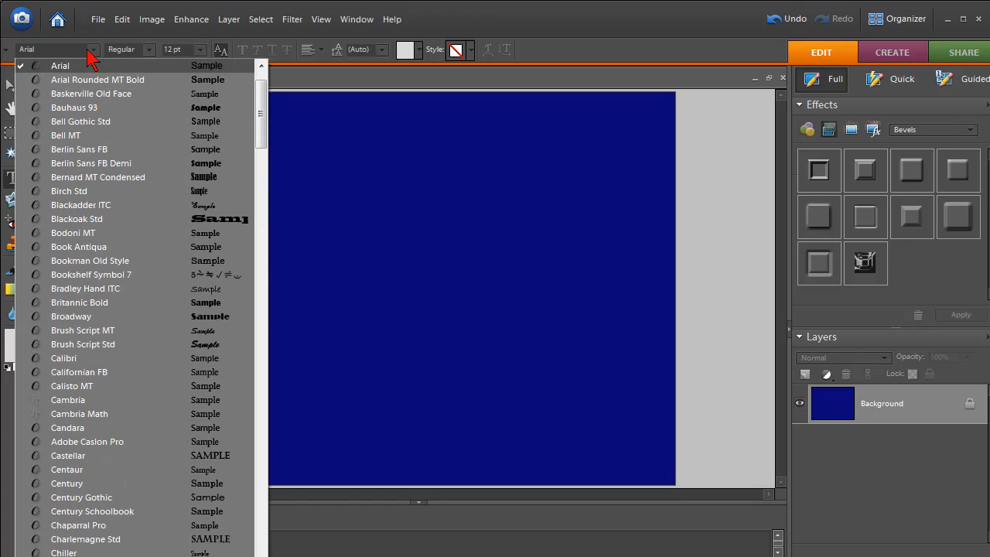
left_click(92, 51)
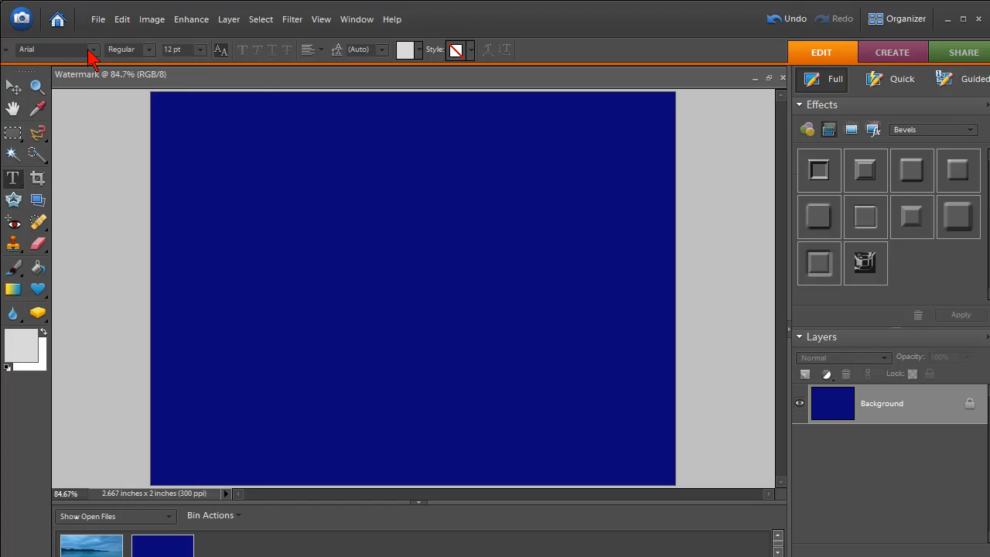
left_click(177, 267)
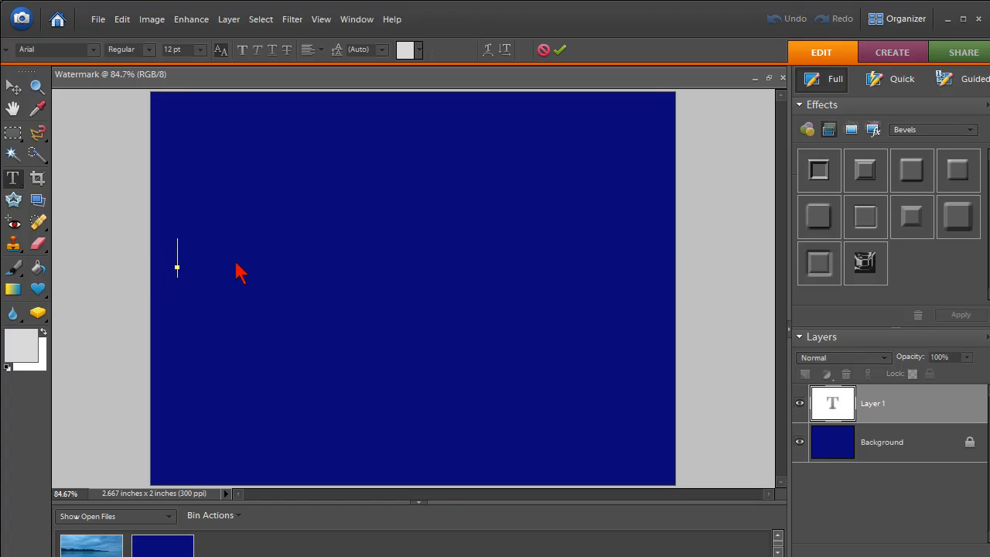
type("www.screencastlibrary.com")
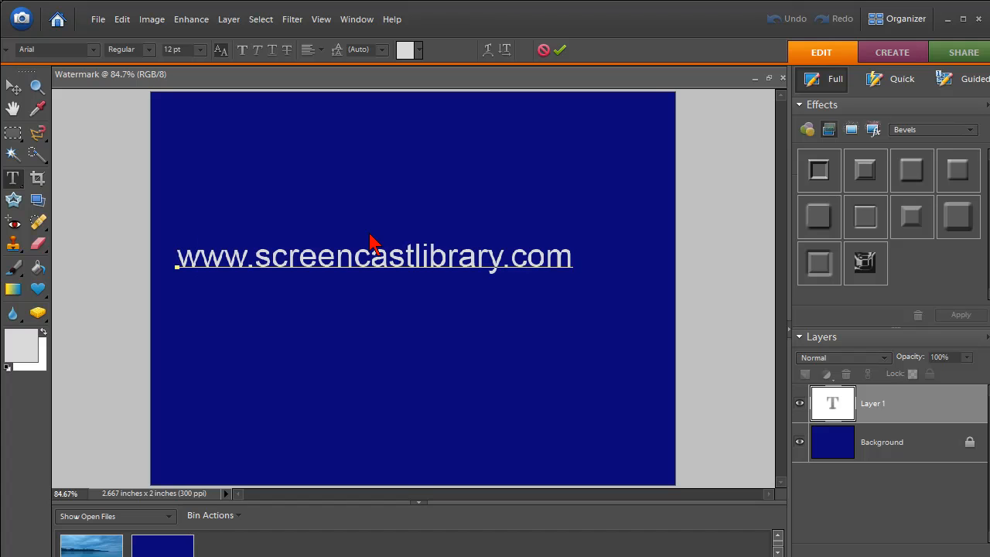
left_click(678, 248)
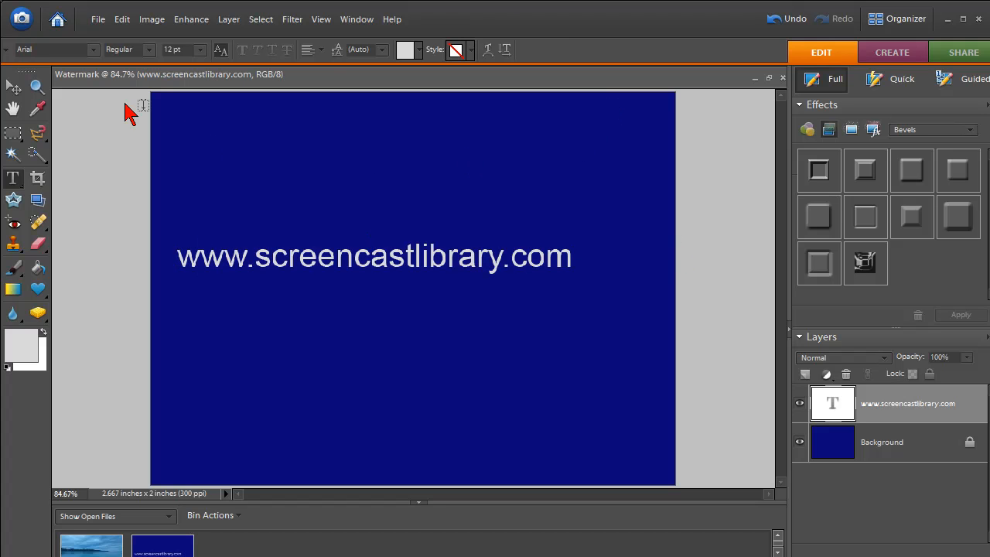
left_click(13, 87)
left_click_drag(364, 272, 384, 270)
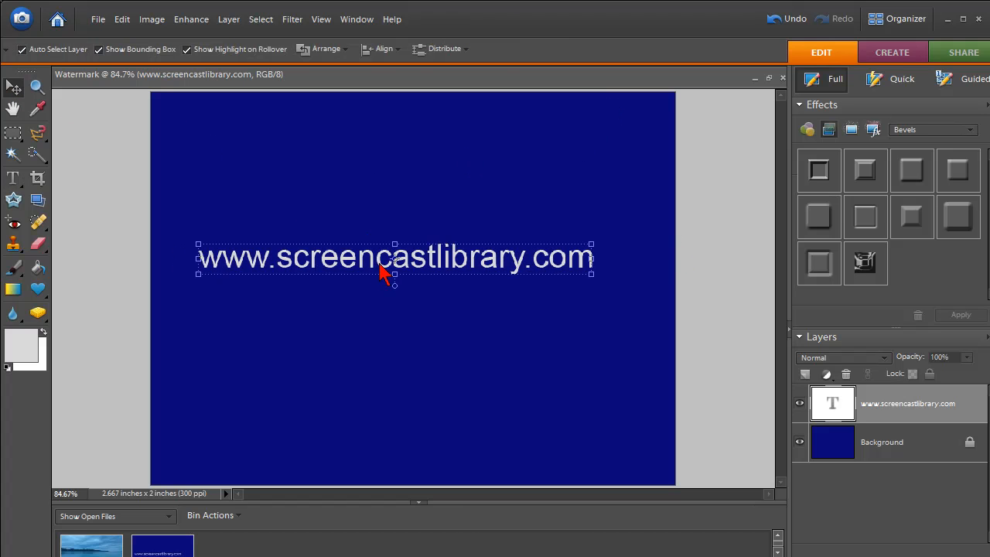
left_click(716, 343)
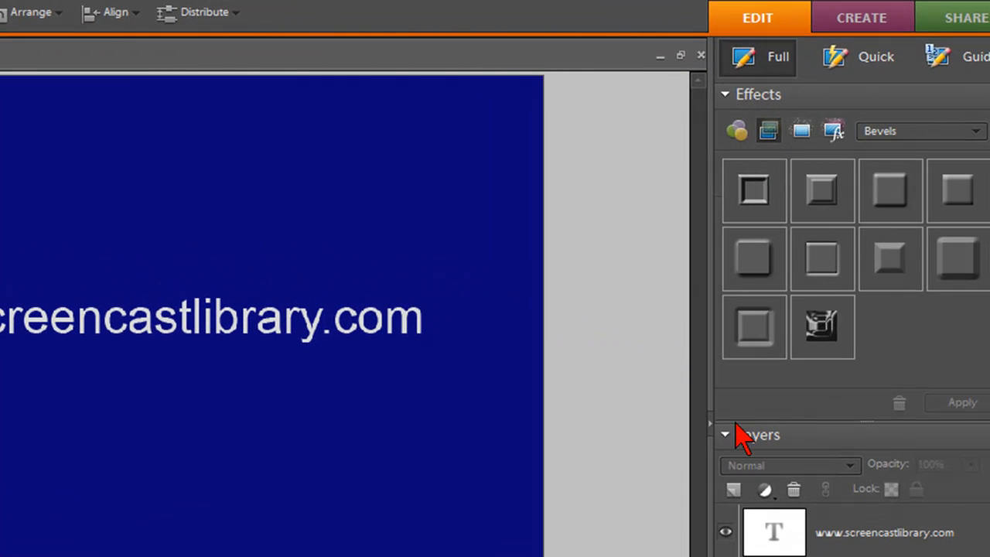
mouse_move(744, 422)
left_mouse_down()
mouse_move(706, 457)
mouse_move(708, 491)
mouse_move(723, 489)
mouse_move(713, 537)
mouse_move(736, 555)
mouse_move(927, 551)
left_mouse_up()
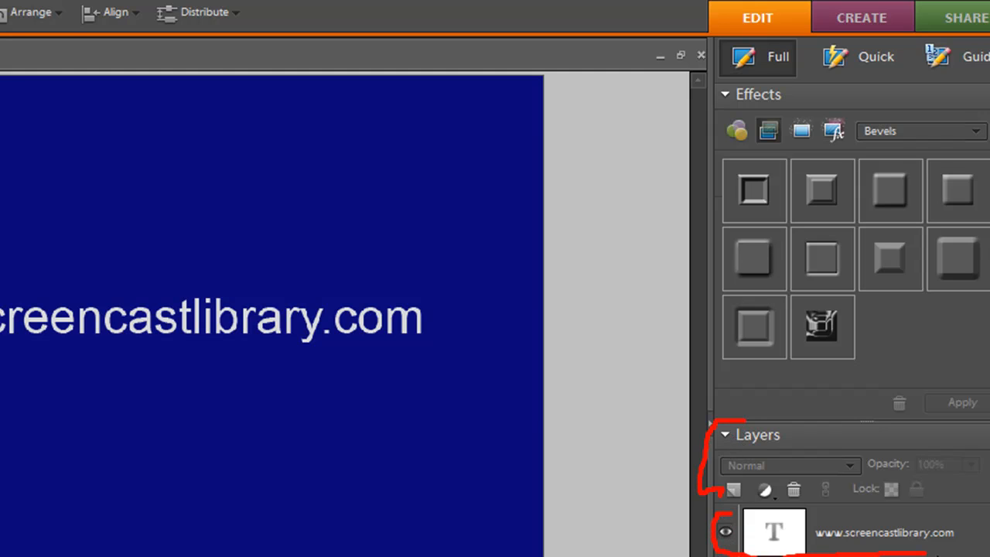
mouse_move(988, 548)
left_mouse_down()
mouse_move(870, 514)
mouse_move(746, 510)
mouse_move(721, 528)
mouse_move(935, 534)
left_mouse_up()
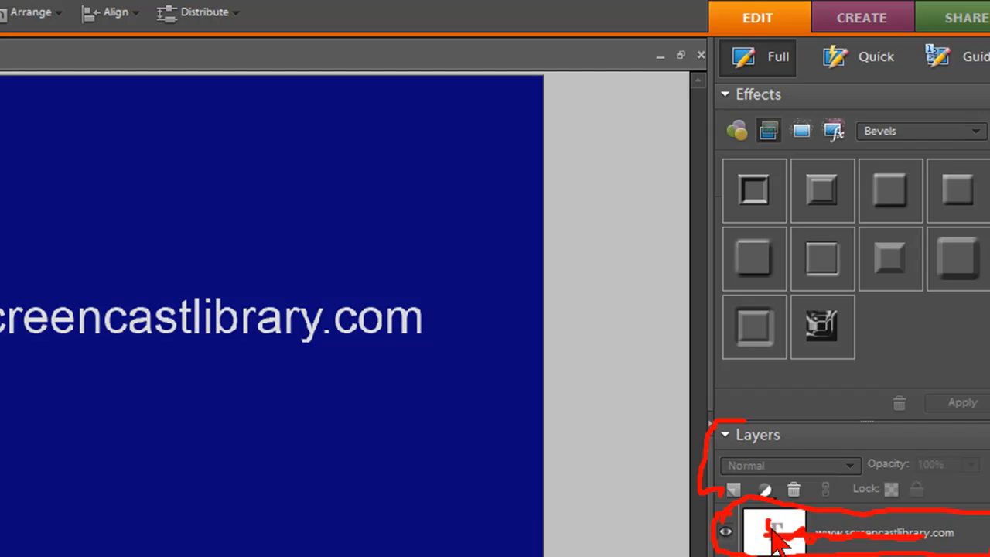
key("Escape")
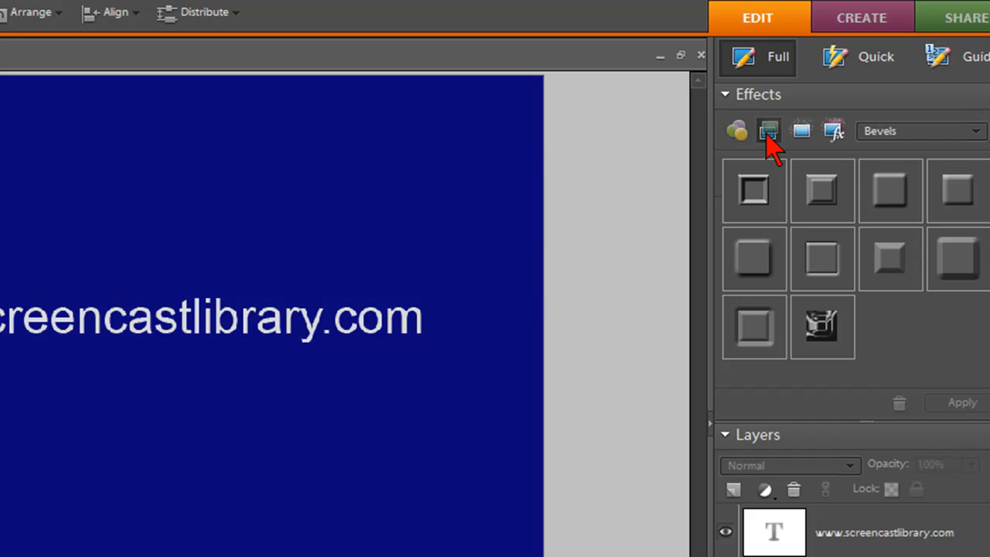
Step: Try the fourth style in the second row of the Bevels effects on the website text, and undo it
left_click(974, 133)
left_click(963, 150)
left_click_drag(972, 253, 139, 348)
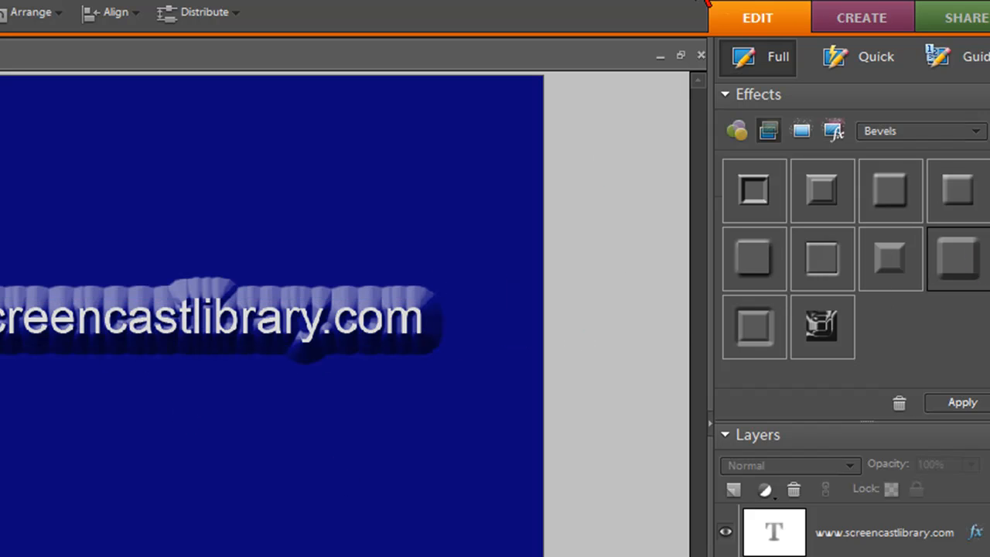
left_click(705, 1)
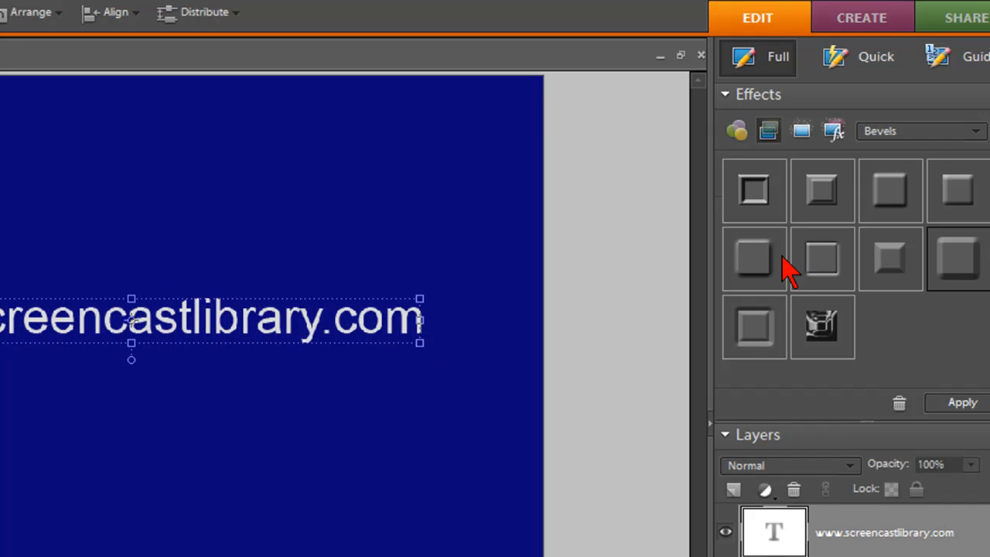
Step: Apply the first bevel style of the second row to the website text and lower the text layer's opacity to 36%
left_click_drag(773, 260, 322, 357)
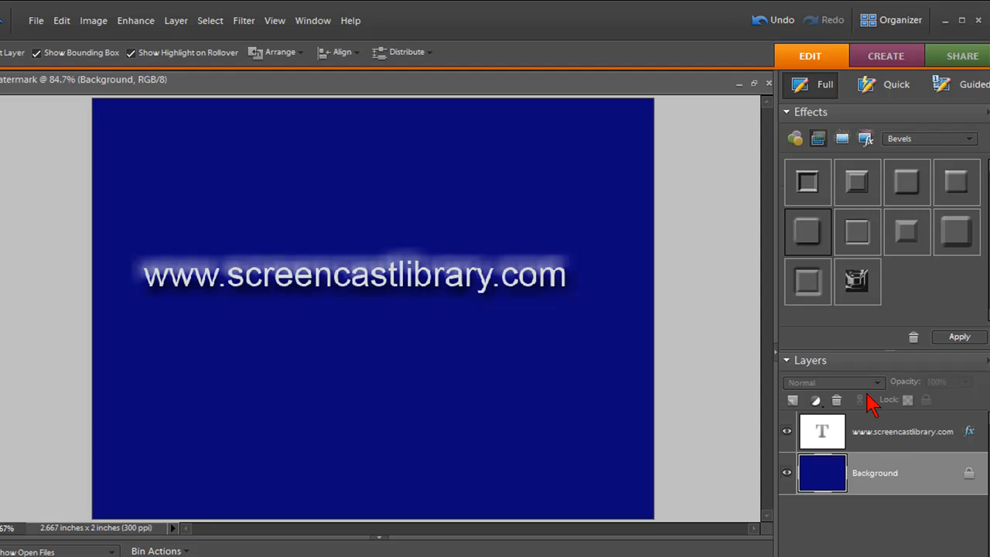
left_click(902, 435)
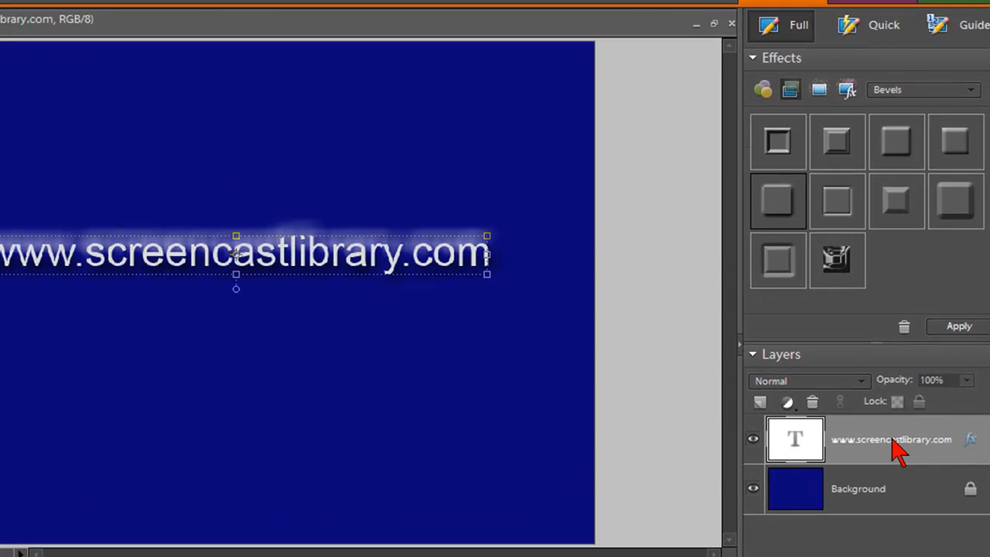
left_click(913, 500)
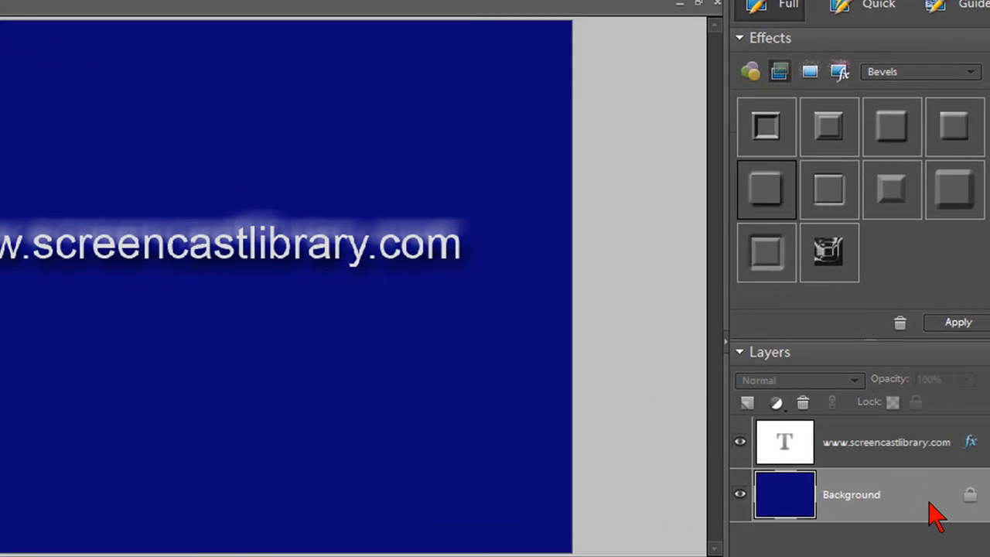
left_click(932, 458)
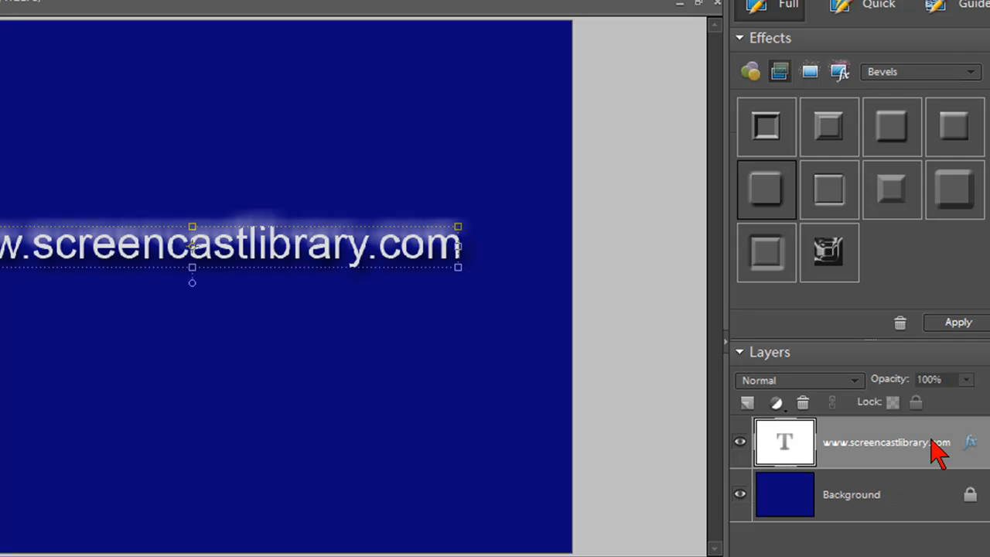
mouse_move(954, 367)
left_mouse_down()
mouse_move(891, 403)
mouse_move(955, 391)
left_mouse_up()
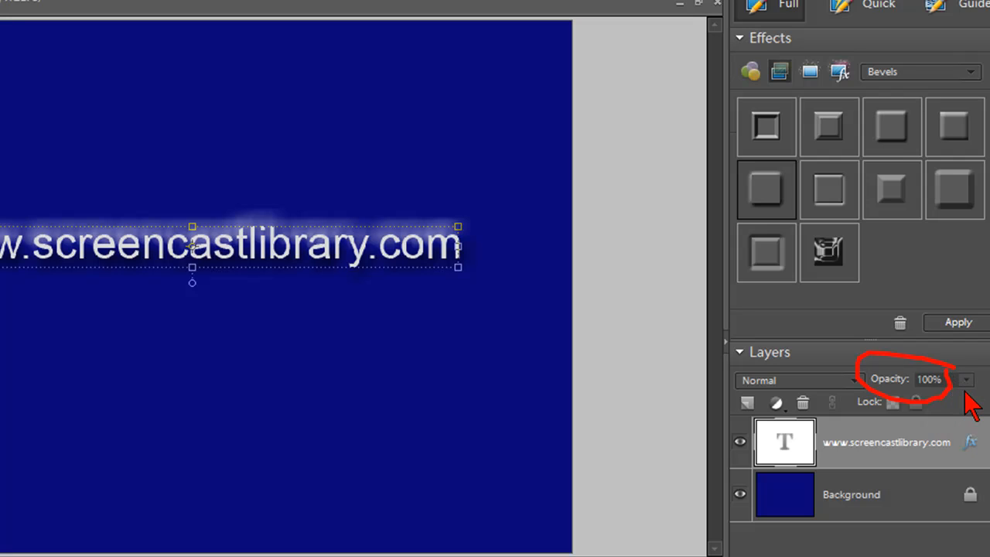
left_click(965, 382)
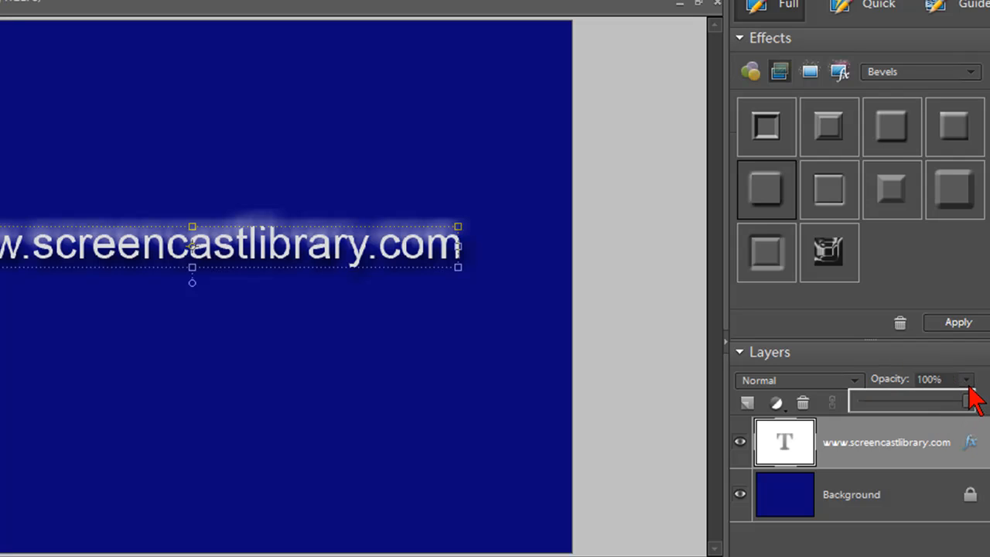
left_click_drag(965, 409, 896, 422)
left_click(692, 424)
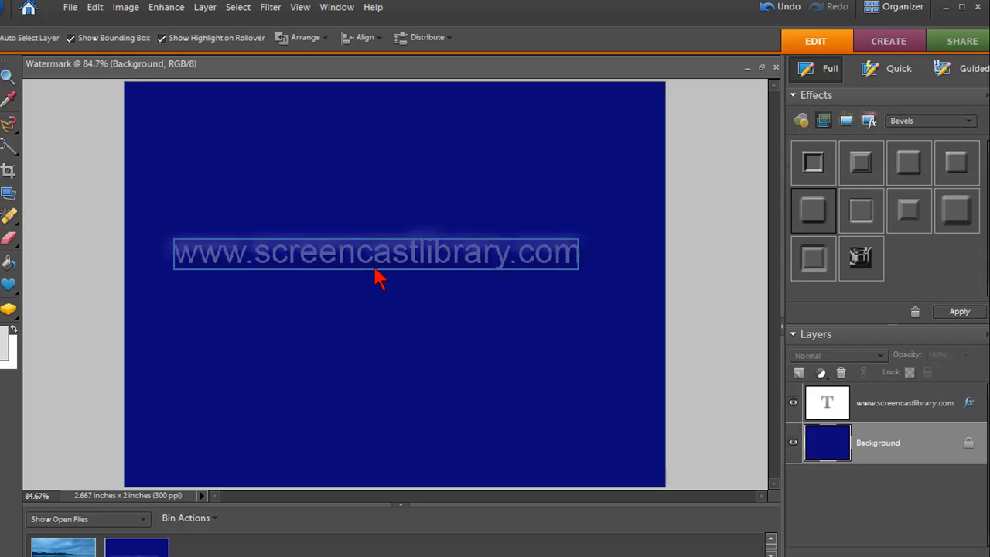
Step: Reposition the website text horizontally so it sits near the center of the blue background
left_click_drag(379, 270, 409, 278)
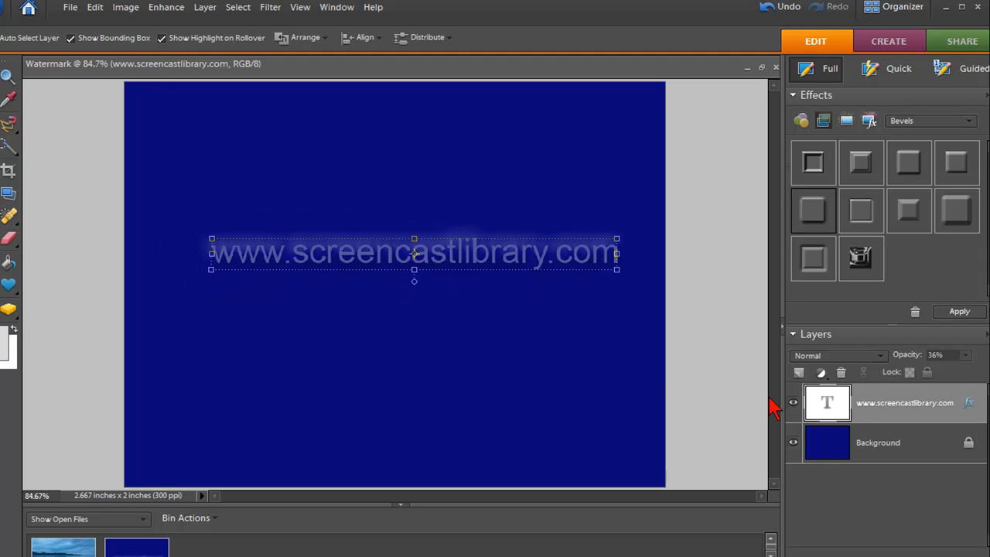
left_click(915, 454)
left_click(912, 407)
mouse_move(466, 263)
left_mouse_down()
mouse_move(486, 283)
mouse_move(394, 249)
mouse_move(467, 335)
mouse_move(454, 270)
mouse_move(397, 250)
mouse_move(460, 263)
mouse_move(448, 264)
left_mouse_up()
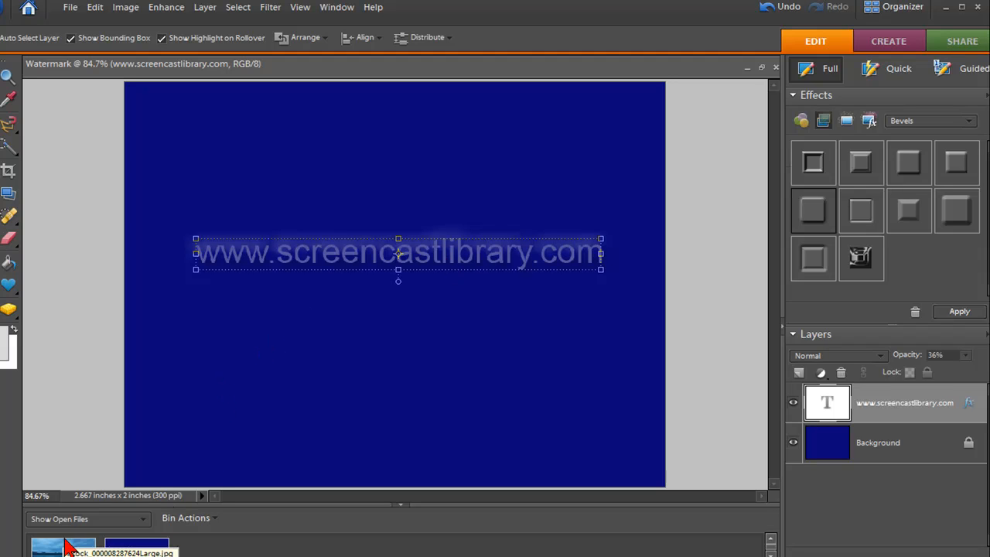
left_click_drag(105, 527, 40, 513)
key("Escape")
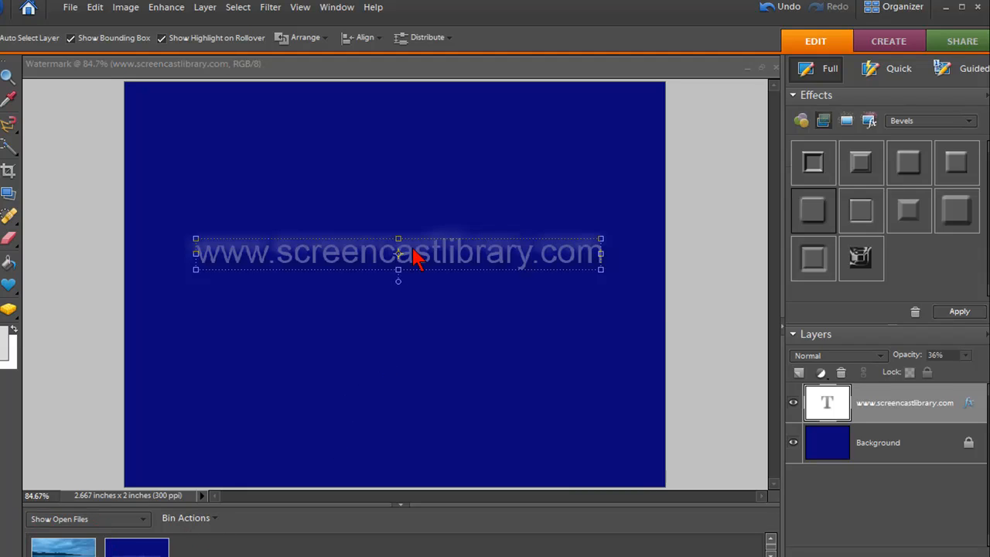
Step: Copy the website text layer from the Watermark document into the lake and pier photo and bring the photo into view
left_click(932, 408)
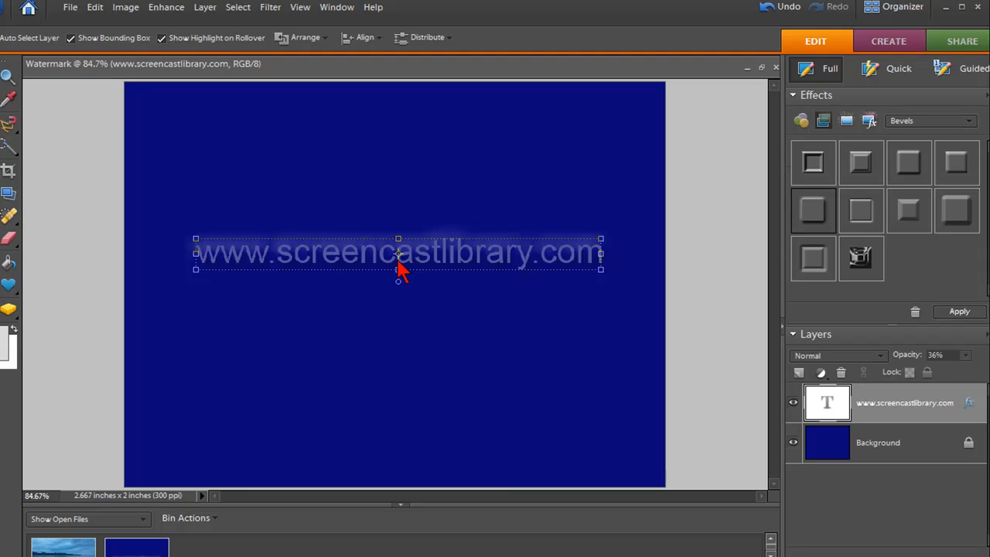
left_click_drag(415, 267, 99, 516)
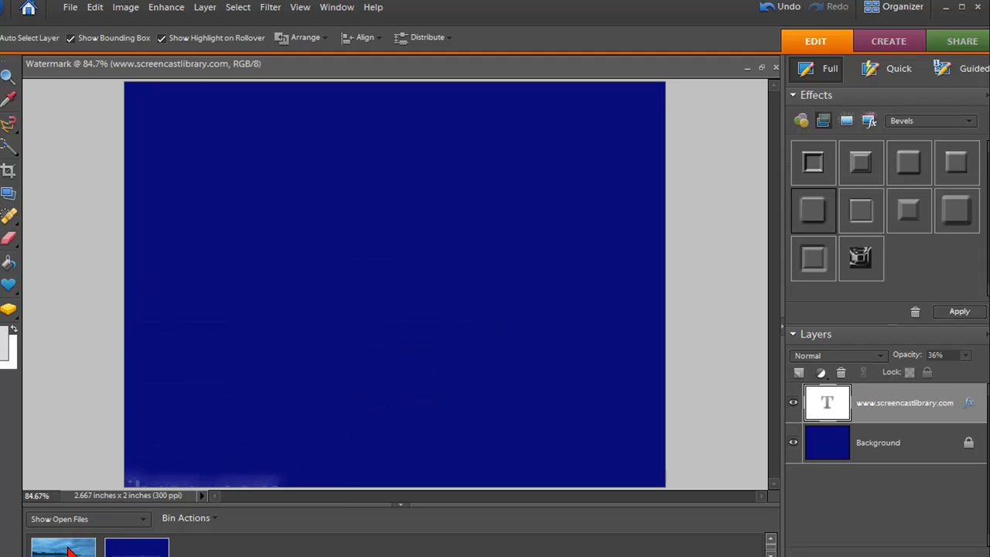
left_click_drag(65, 551, 66, 551)
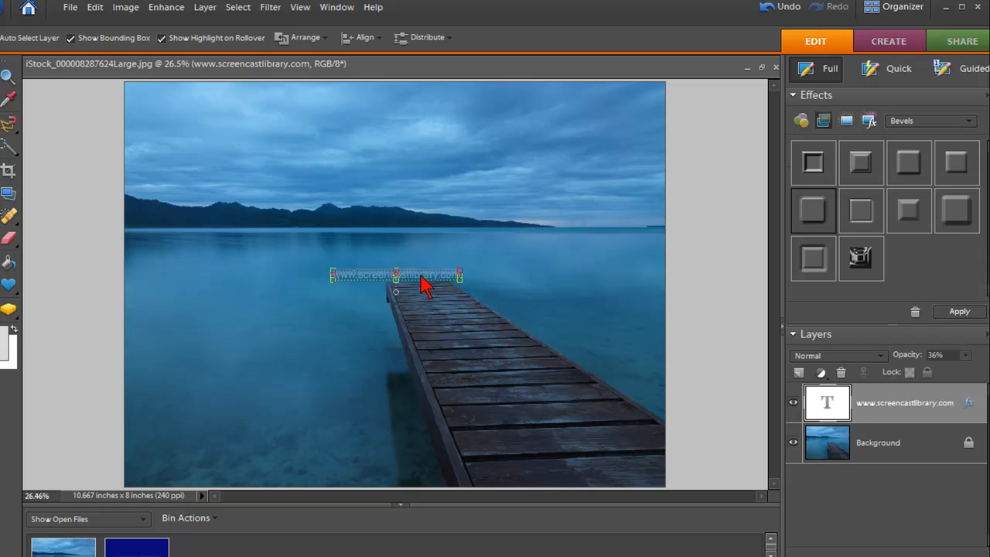
Step: Move the website text just below the horizon on the photo's left side and scale it proportionally to about 277.6%
left_click_drag(420, 280, 294, 241)
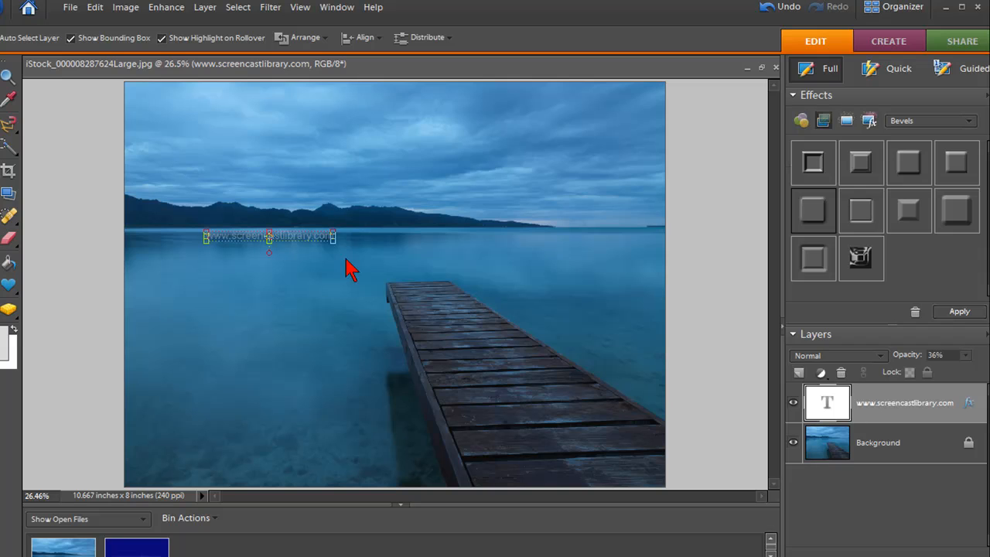
left_click_drag(339, 245, 562, 278)
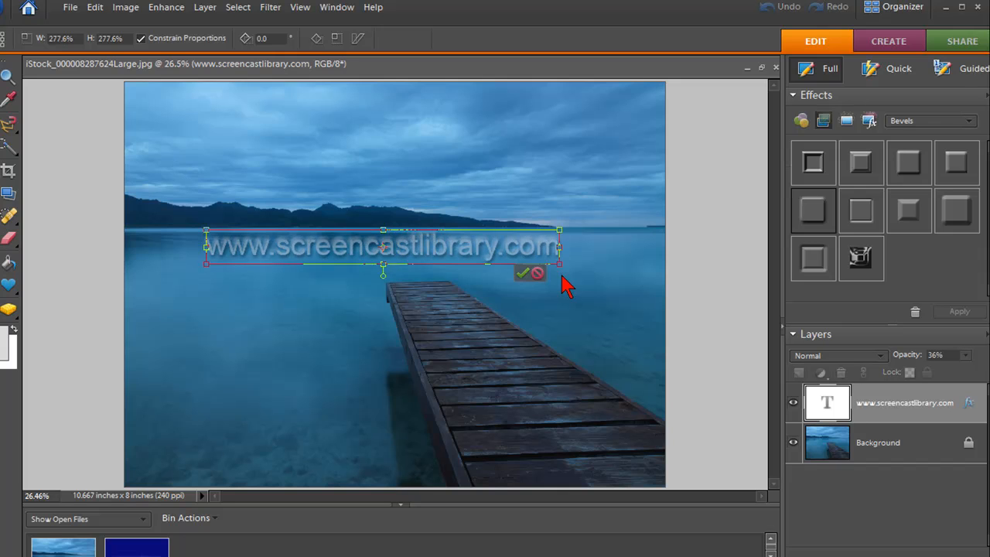
left_click(523, 273)
left_click(521, 312)
Step: Move the enlarged website text to the photo's lower-right corner across the pier and deselect it
left_click(445, 256)
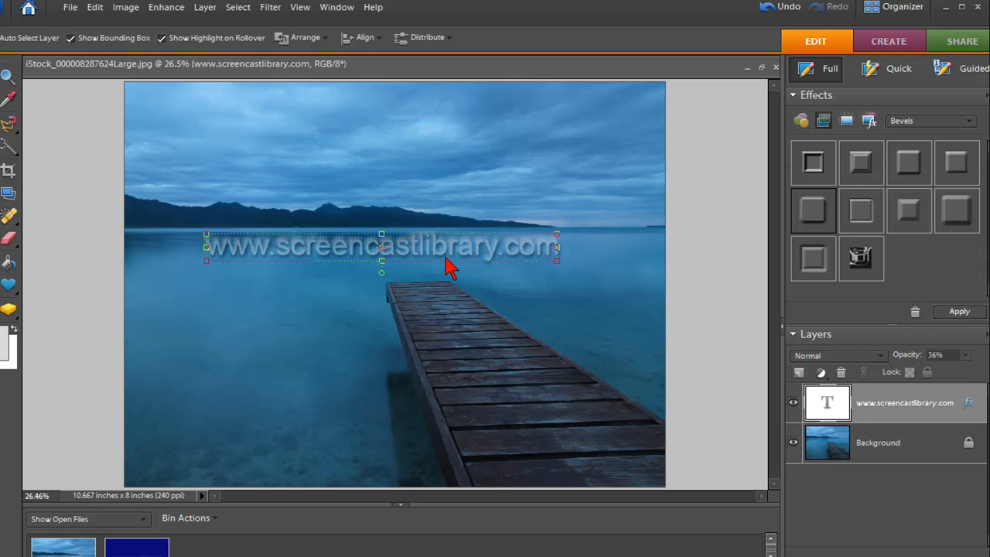
left_click_drag(450, 261, 548, 472)
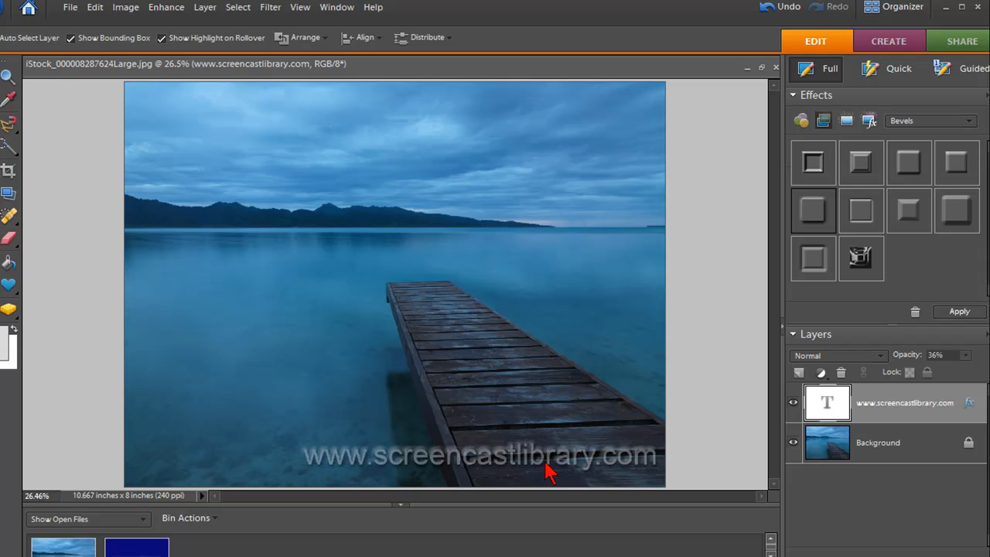
left_click(539, 421)
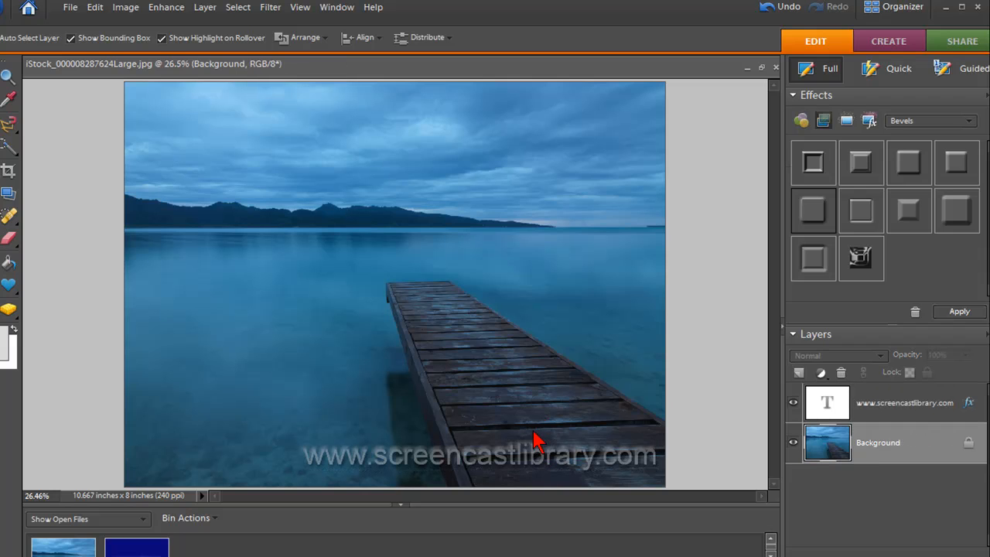
Step: Recolor the entire website text on the photo to bright yellow and commit the text edit
left_click(516, 464)
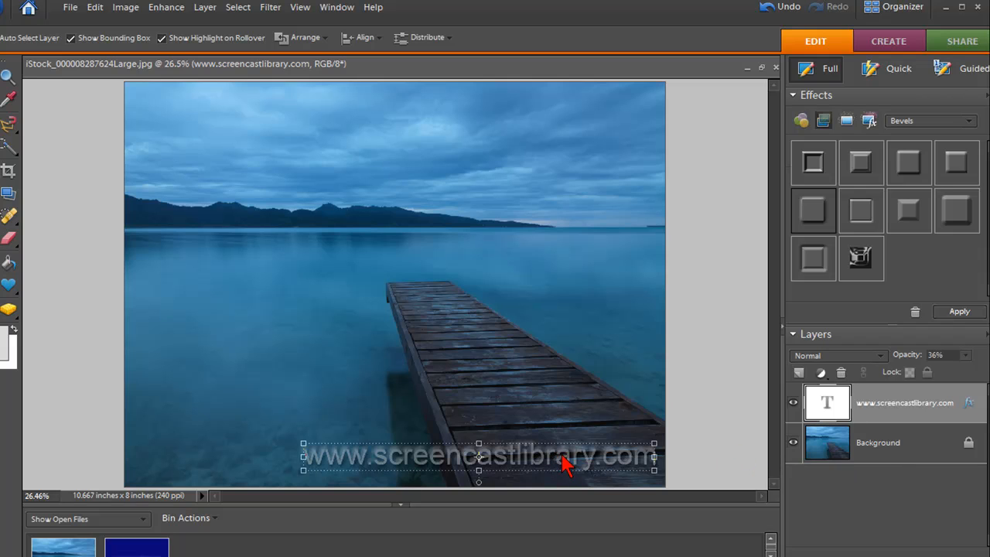
mouse_move(824, 387)
left_mouse_down()
mouse_move(788, 382)
mouse_move(773, 423)
mouse_move(863, 419)
left_mouse_up()
key("Escape")
key("t")
left_click(463, 463)
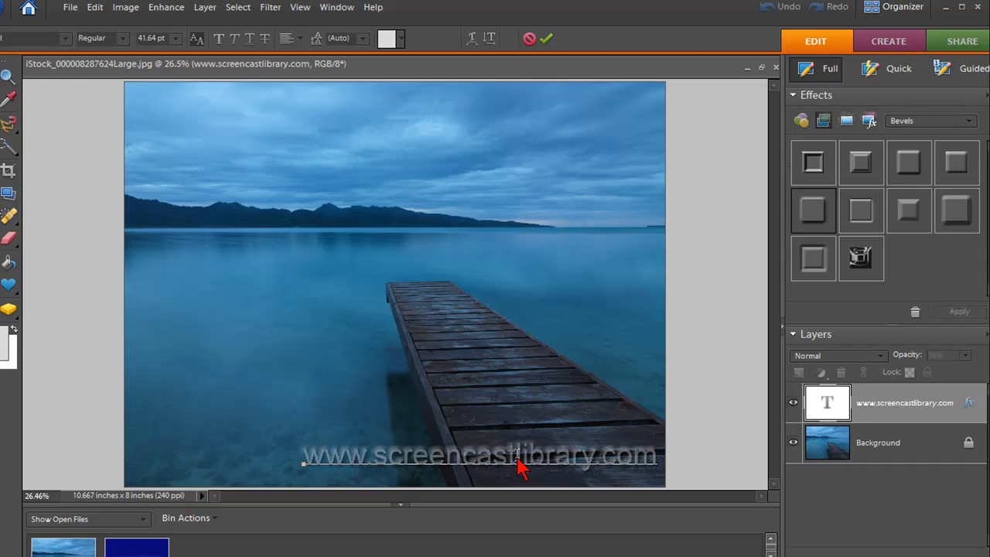
left_click_drag(306, 463, 656, 457)
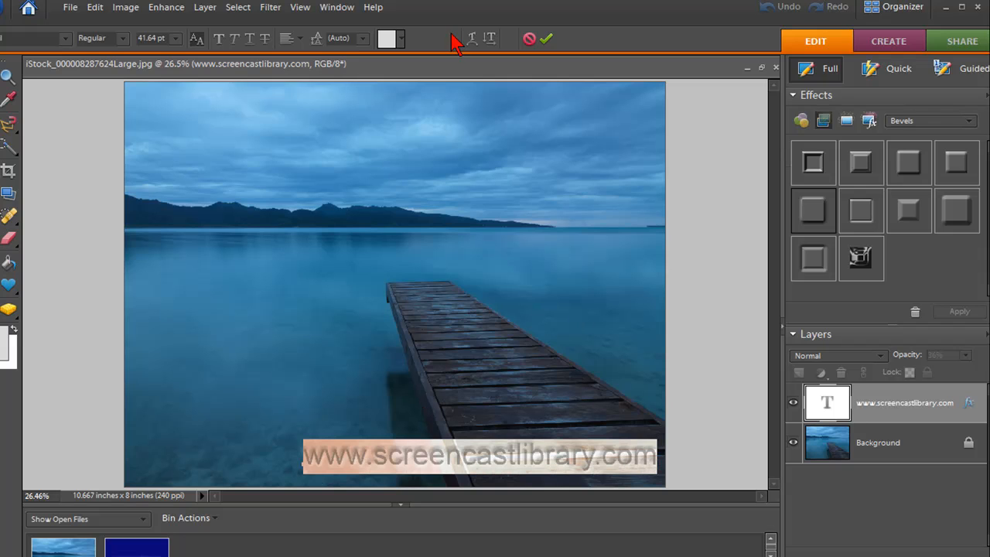
left_click(402, 41)
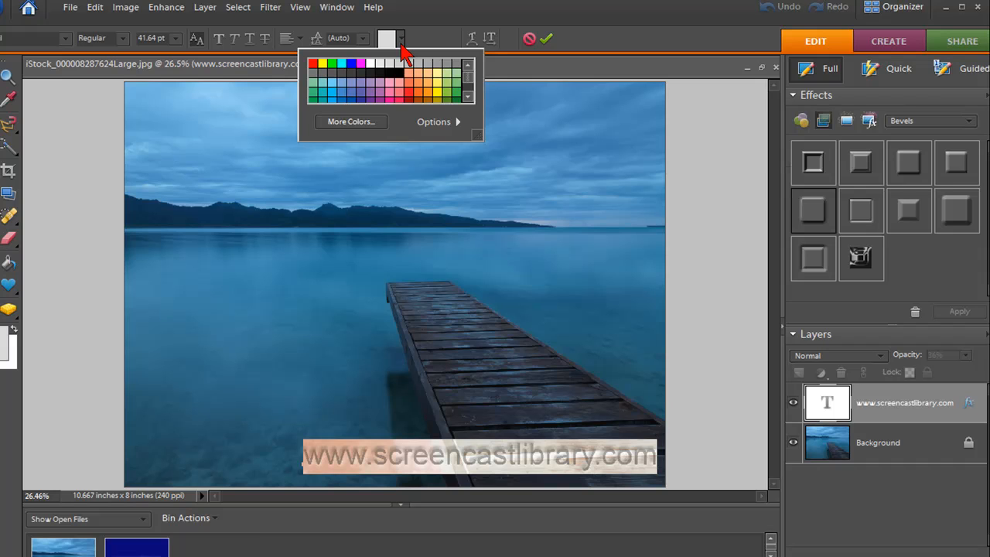
left_click(326, 67)
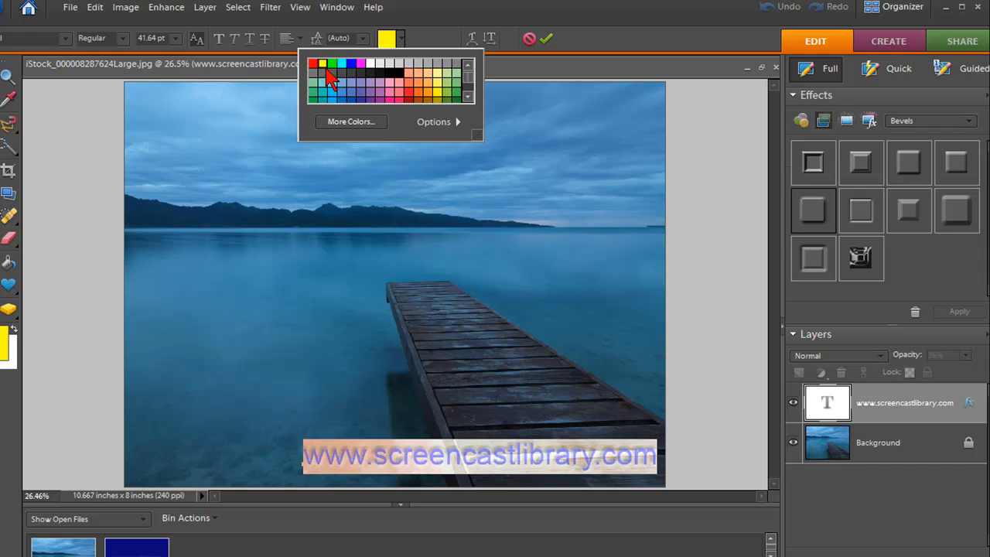
left_click(547, 38)
left_click(547, 38)
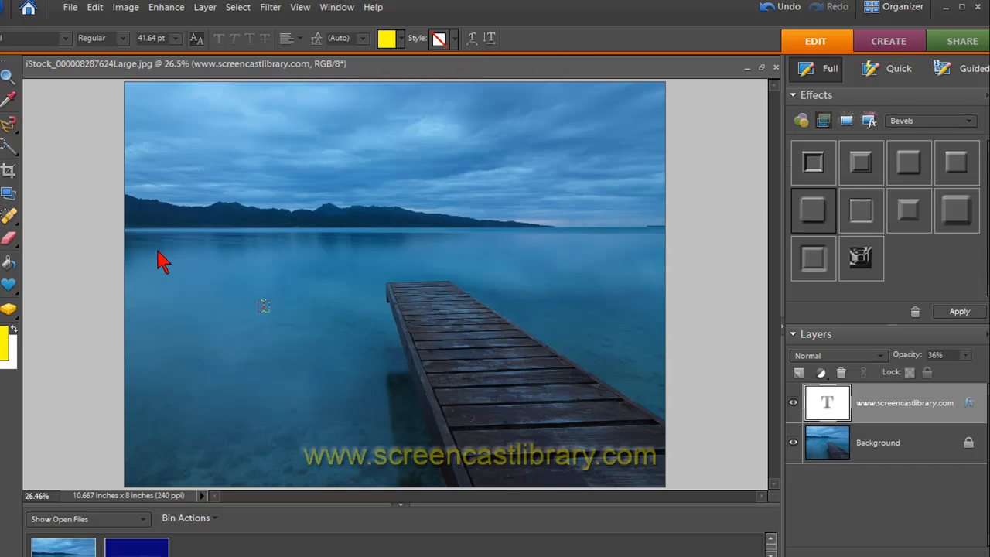
Step: Move the yellow website text to the photo's lower-left corner
left_click(66, 38)
left_click(66, 37)
key("v")
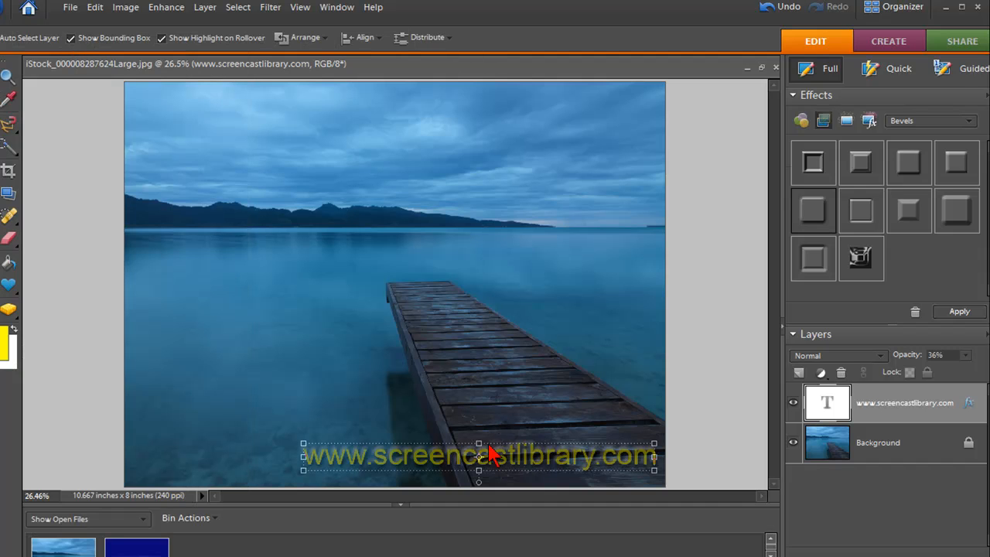
left_click_drag(476, 455, 313, 467)
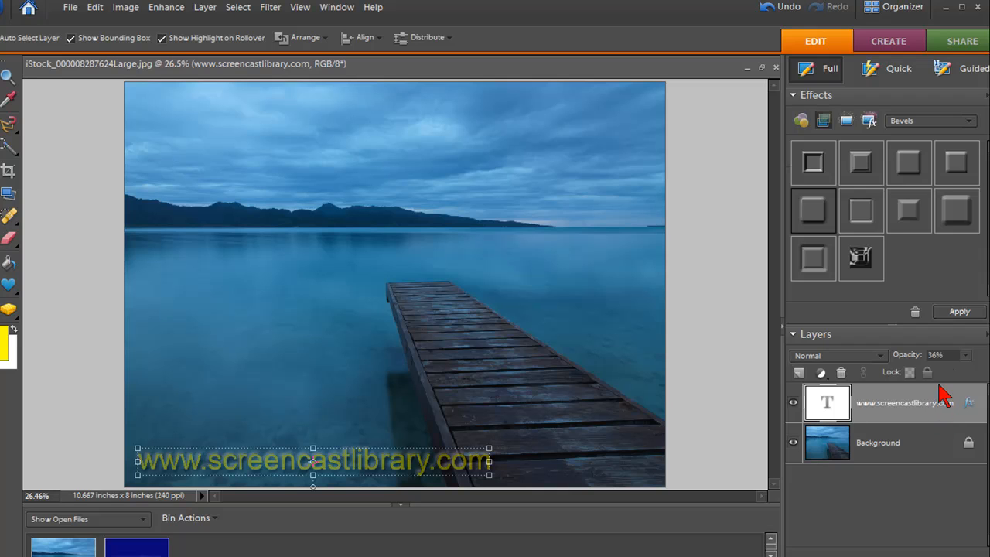
Step: Lower the website text layer's opacity to 12%, move the text between the horizon and the pier's far end, and deselect it
left_click(965, 354)
left_click_drag(942, 376, 918, 379)
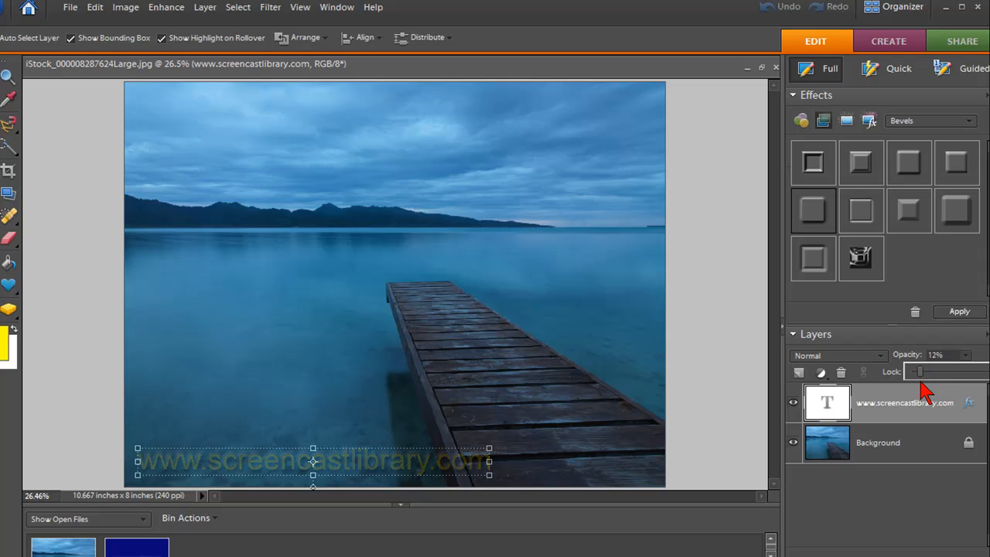
left_click_drag(336, 475, 400, 276)
left_click(325, 380)
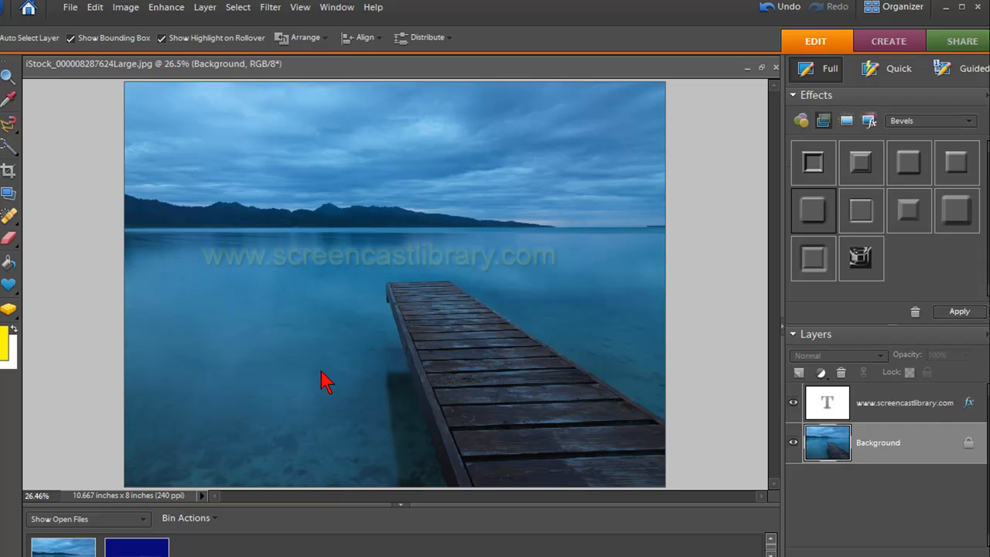